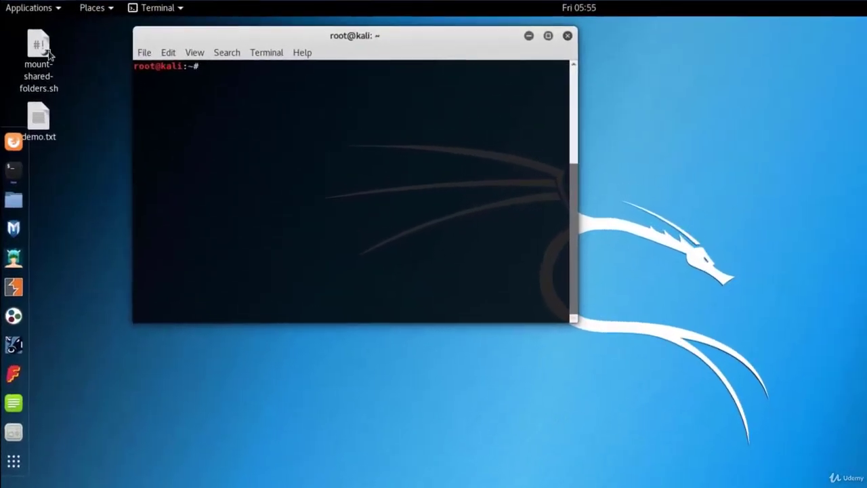
Step: Launch Wireshark from the Sniffing & Spoofing applications menu
click(29, 8)
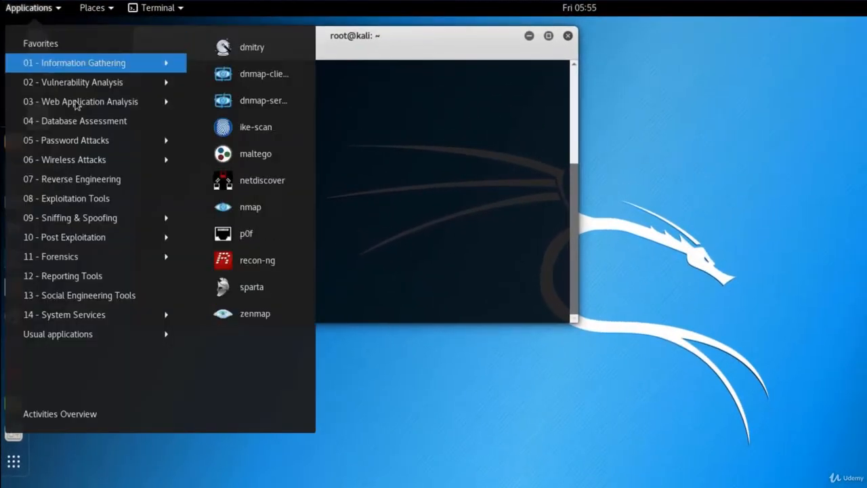
mouse_move(95, 217)
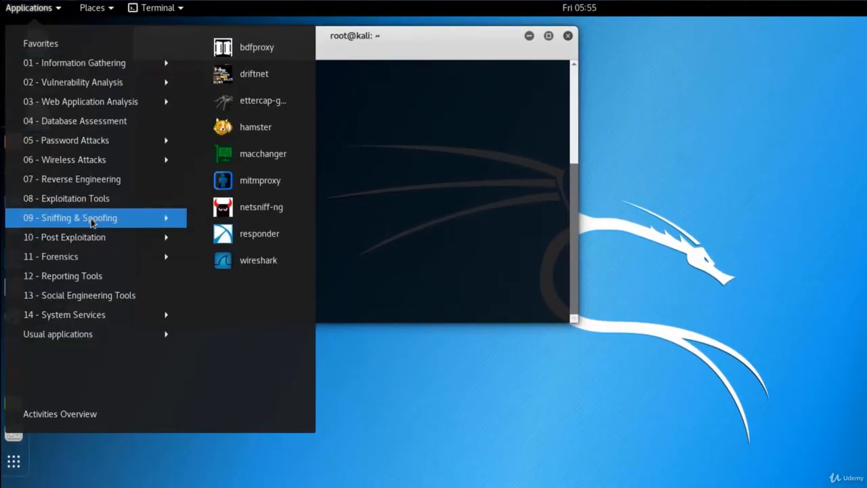
click(249, 263)
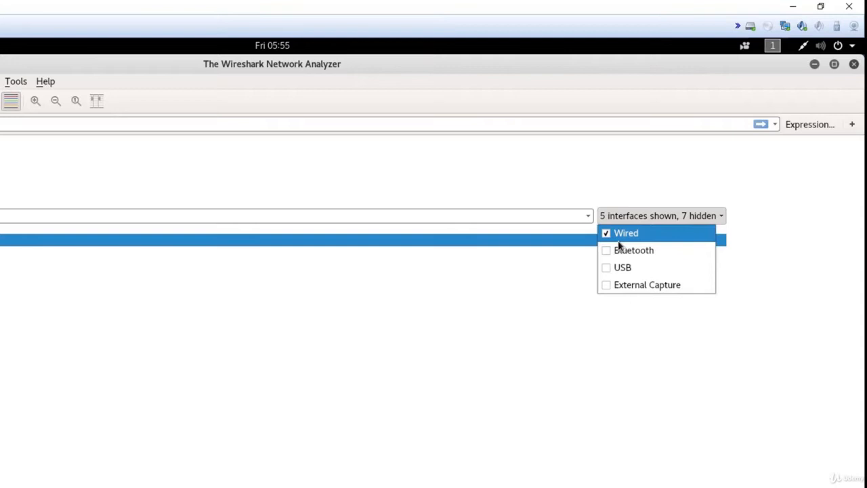
Step: Show the Bluetooth, USB and external capture interfaces alongside the wired ones
click(606, 250)
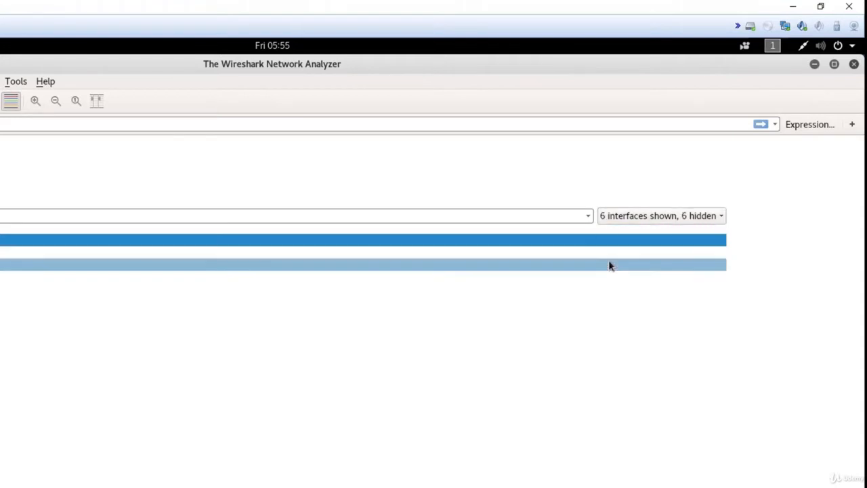
click(660, 216)
click(606, 266)
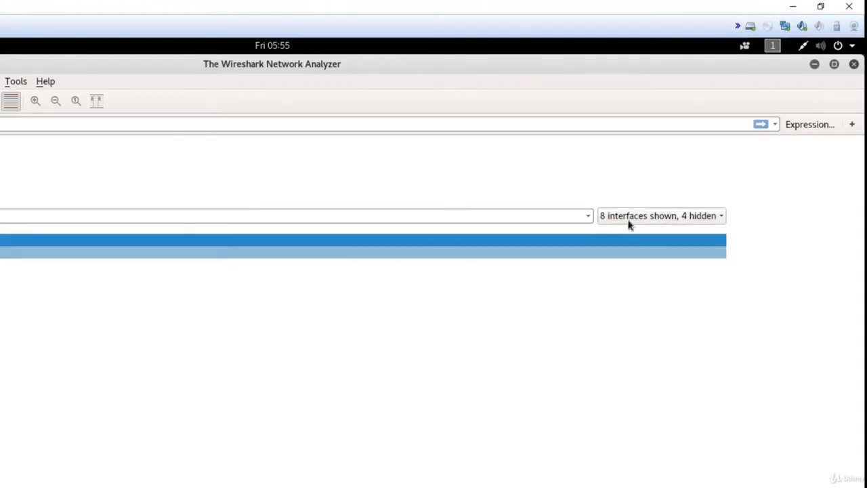
click(628, 216)
click(606, 284)
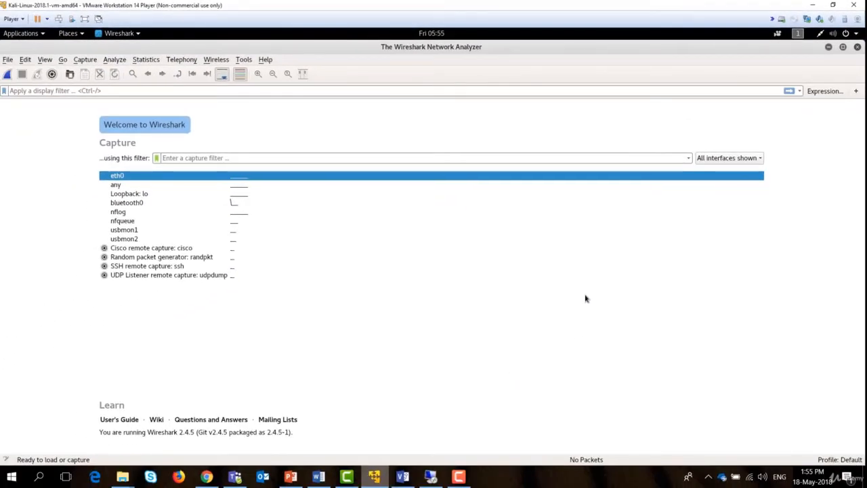
Step: Hide Bluetooth, USB and external capture types, leaving only the wired interfaces listed
click(730, 158)
click(653, 244)
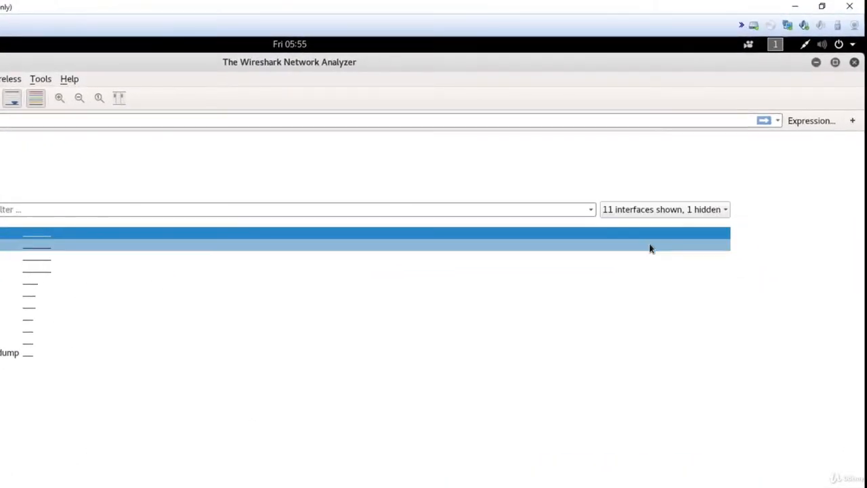
click(664, 209)
click(650, 233)
click(629, 212)
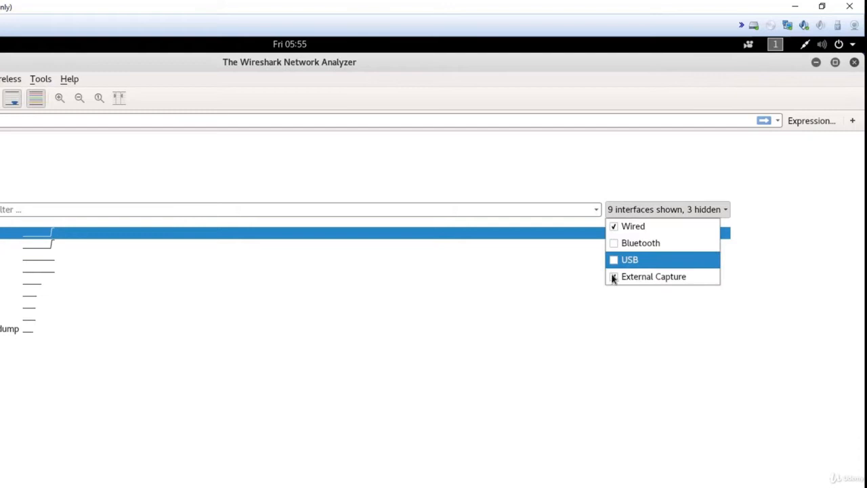
click(650, 276)
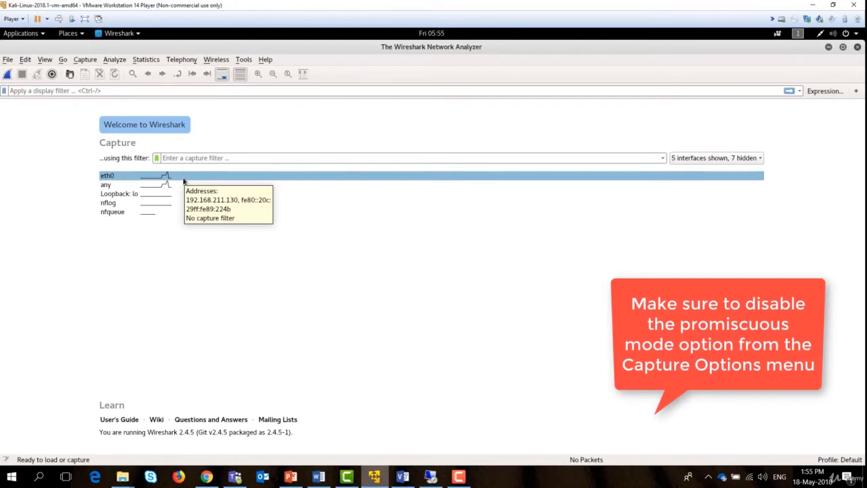
Step: Start a live packet capture on the eth0 interface
click(183, 176)
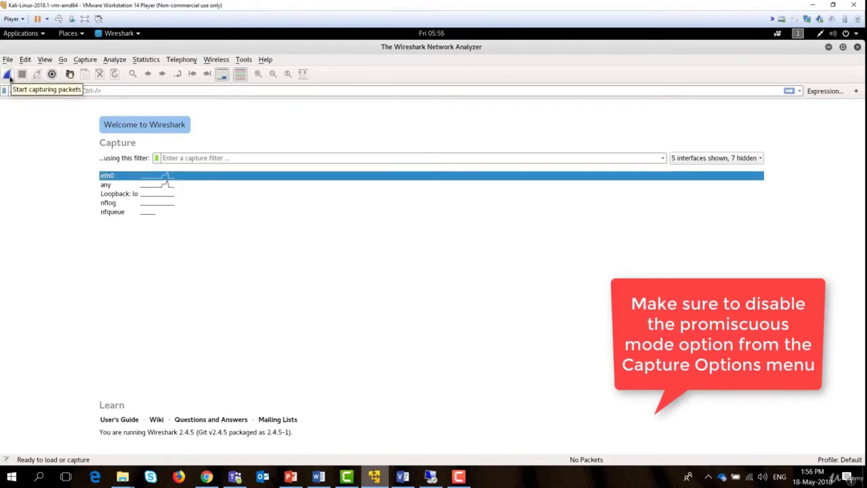
click(9, 75)
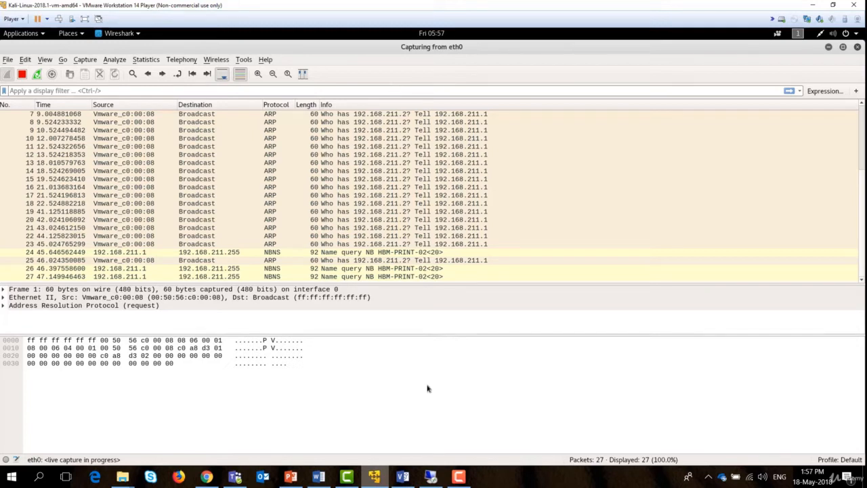
Step: Run nc -nlvp 2222 in the Windows Command Prompt, then minimize the RDP session
click(430, 478)
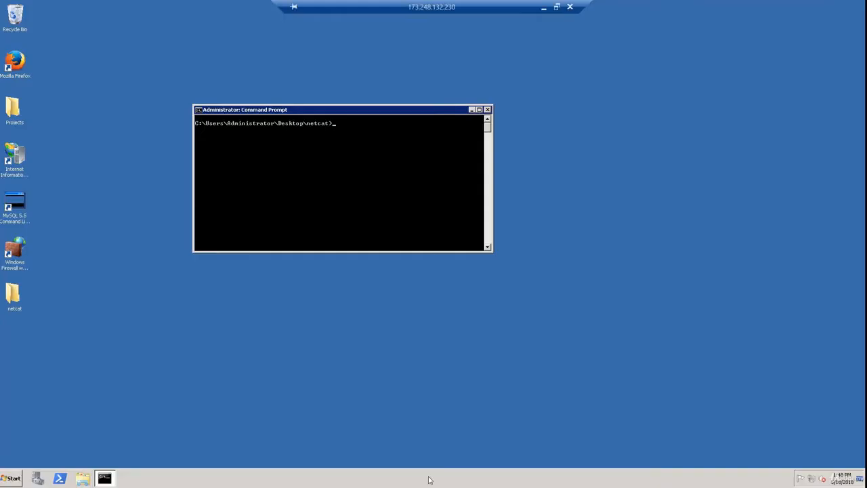
text(cls)
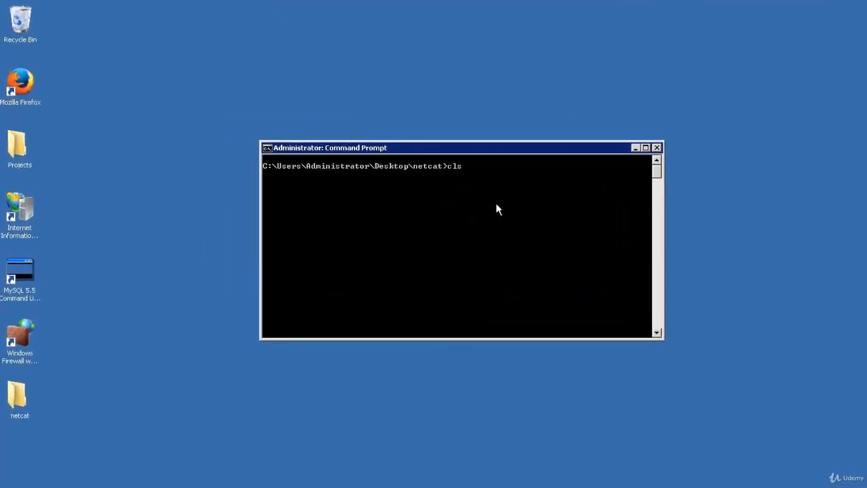
key(Return)
text(nc -nlvp 2222)
key(Return)
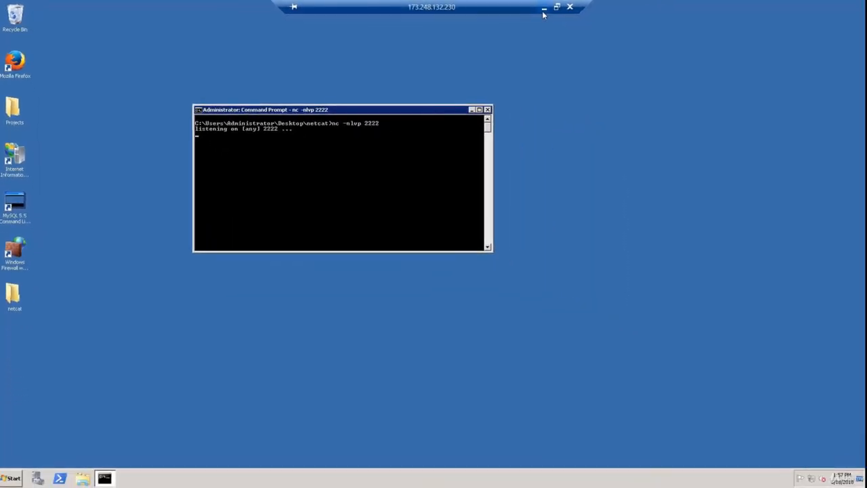
click(542, 15)
Step: Connect from Kali with nc -nv 173.248.132.230 2222 to the Windows listener
drag(278, 107, 323, 116)
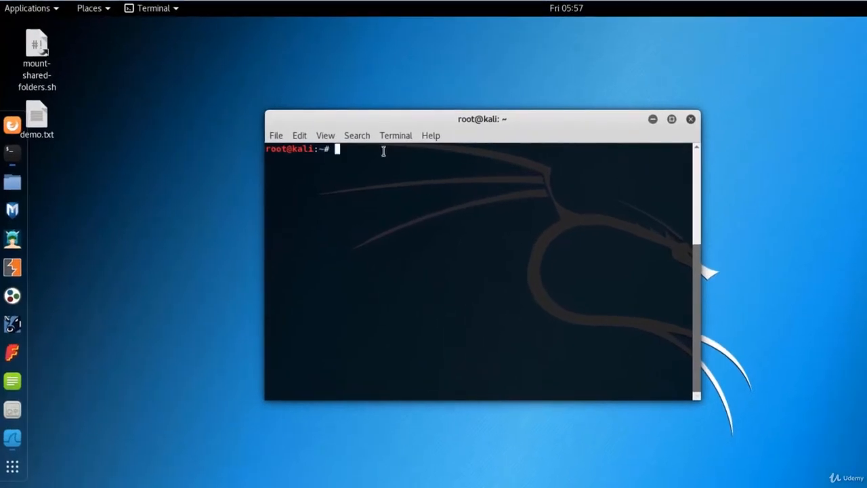
text(clear)
key(Up)
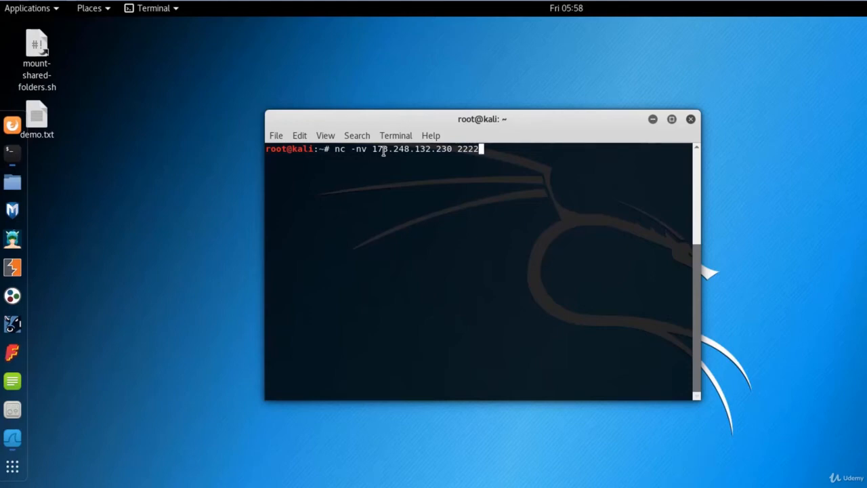
key(Return)
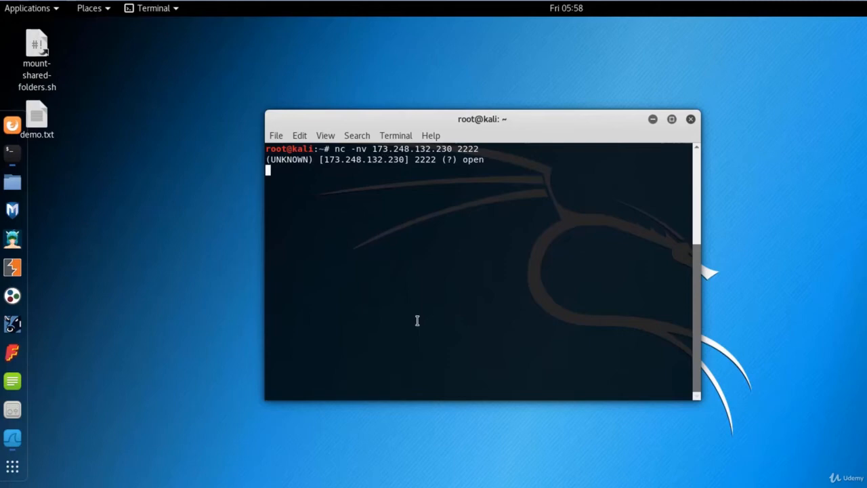
text(Hello from KALIO)
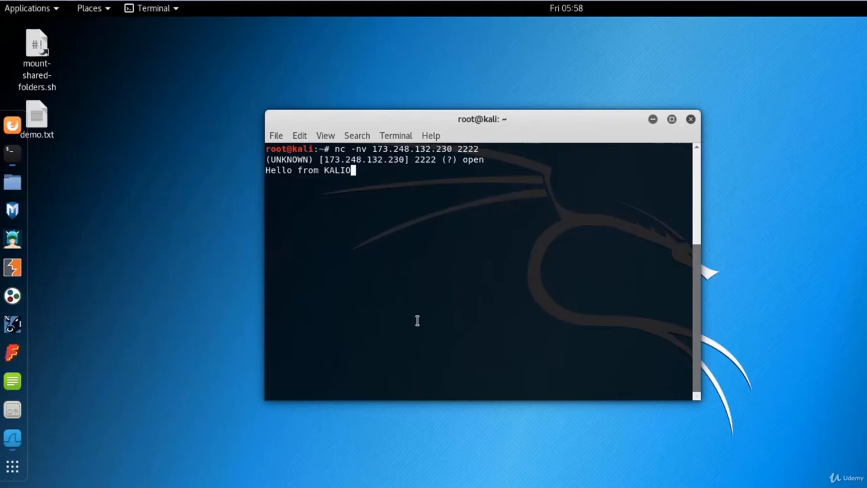
Step: Send 'Hello from KALI' and the Windows reply over the netcat chat
key(BackSpace)
key(Return)
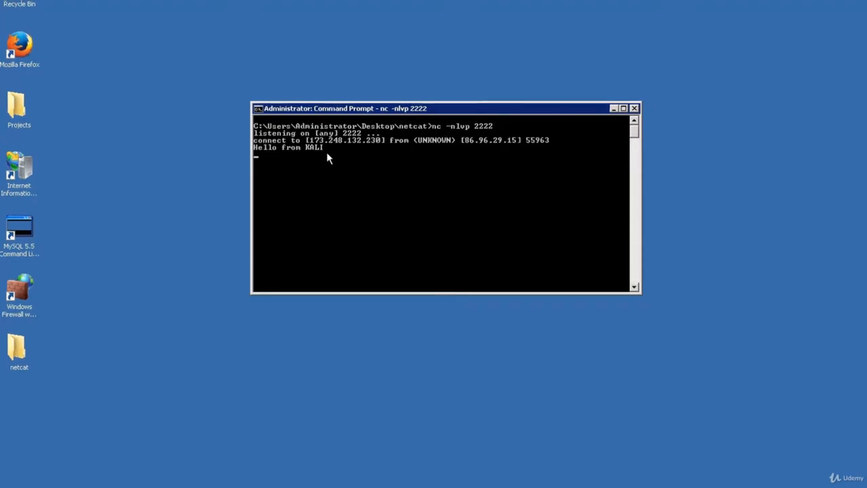
text(Hello there, I'm the Windows Cloud machine)
key(Return)
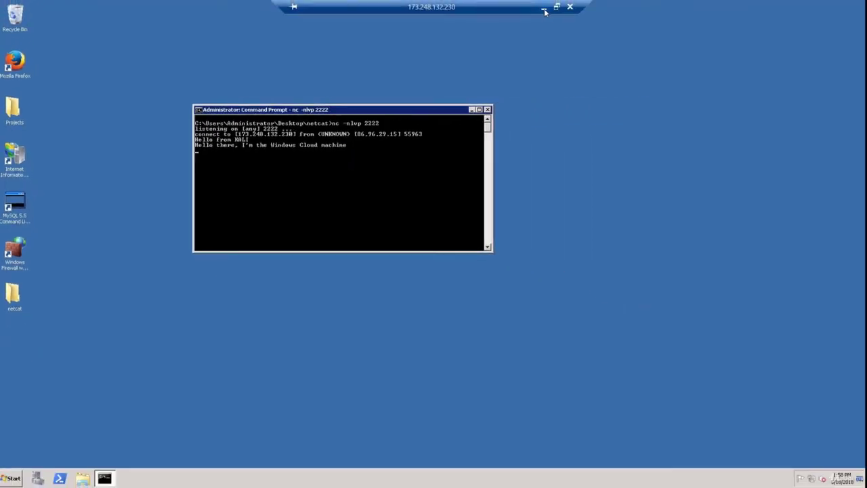
click(544, 11)
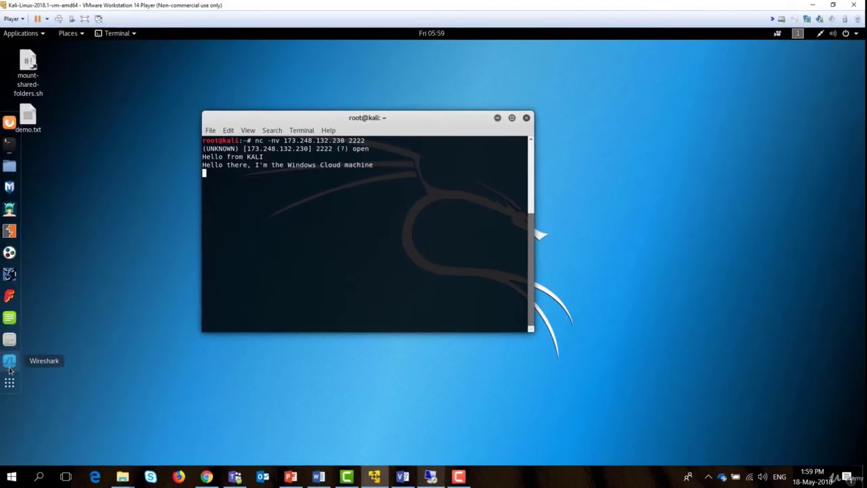
Step: Stop the capture and filter packets with ip.src==192.168.211.130
click(6, 376)
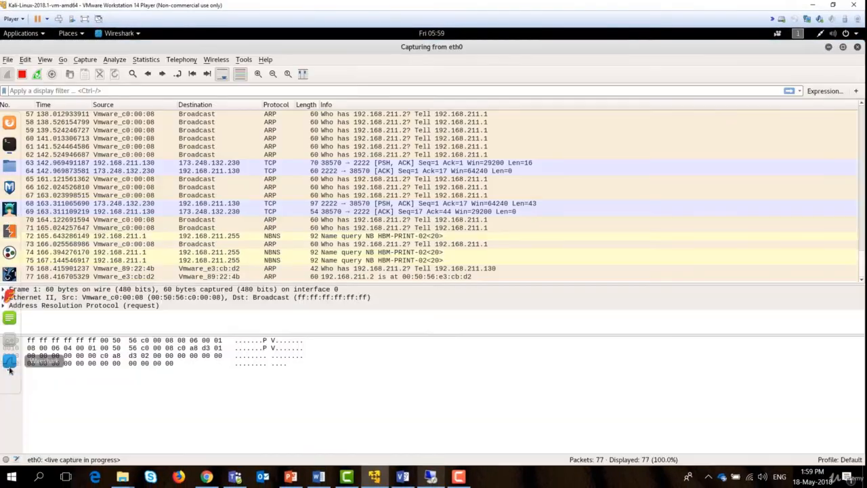
click(23, 74)
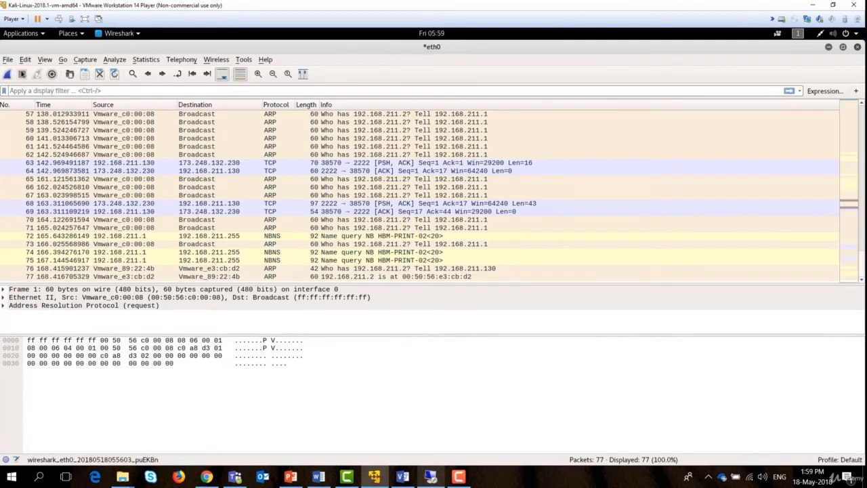
scroll(434, 189, up, 10)
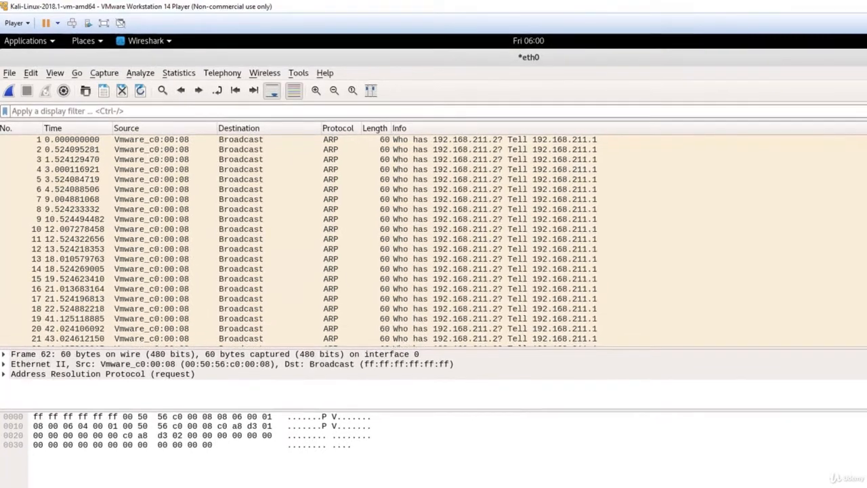
text(ip)
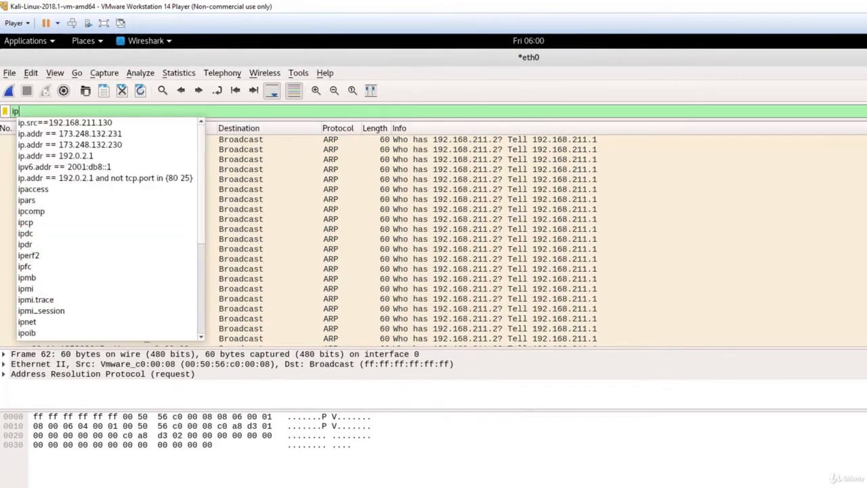
key(Down)
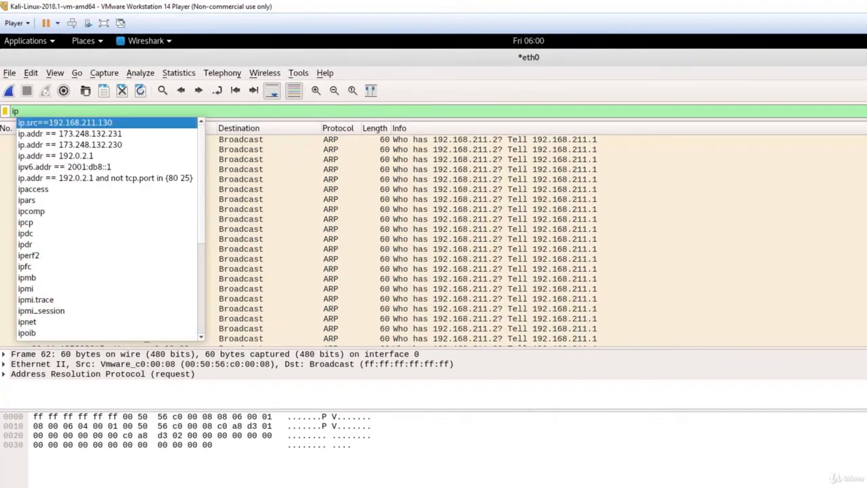
key(Return)
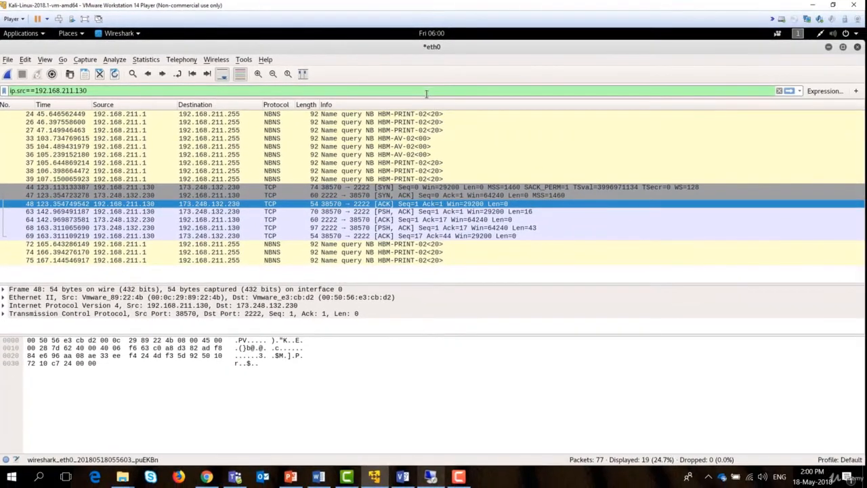
key(Return)
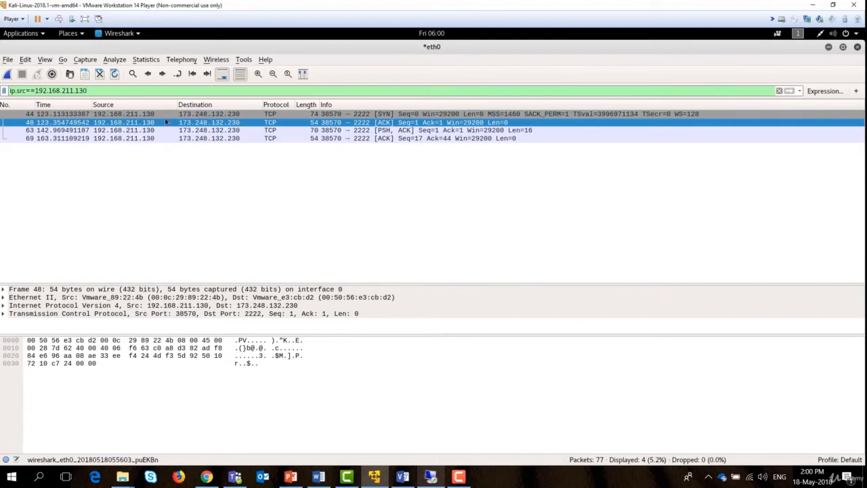
Step: Select the last filtered packet, frame 69
key(Up)
key(Down)
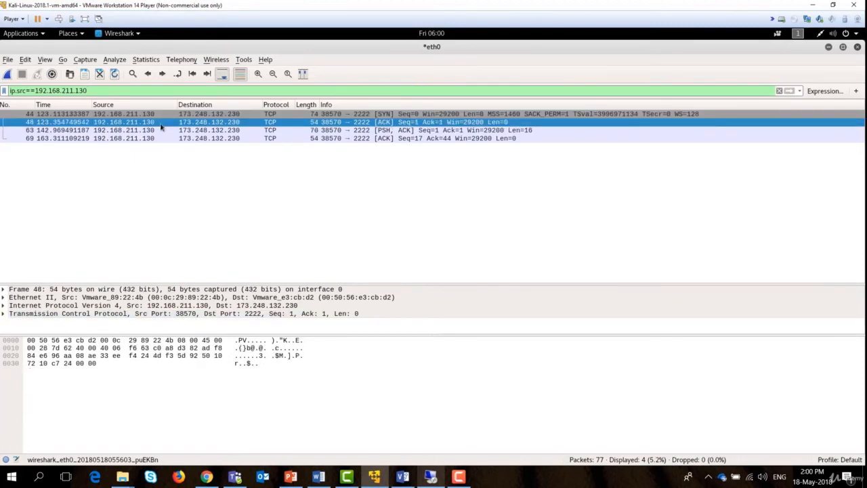
key(Down)
key(Down)
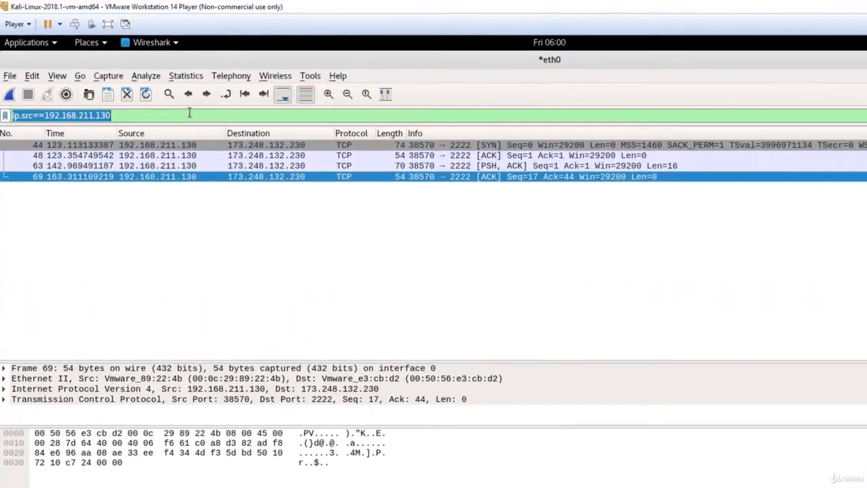
text(ip)
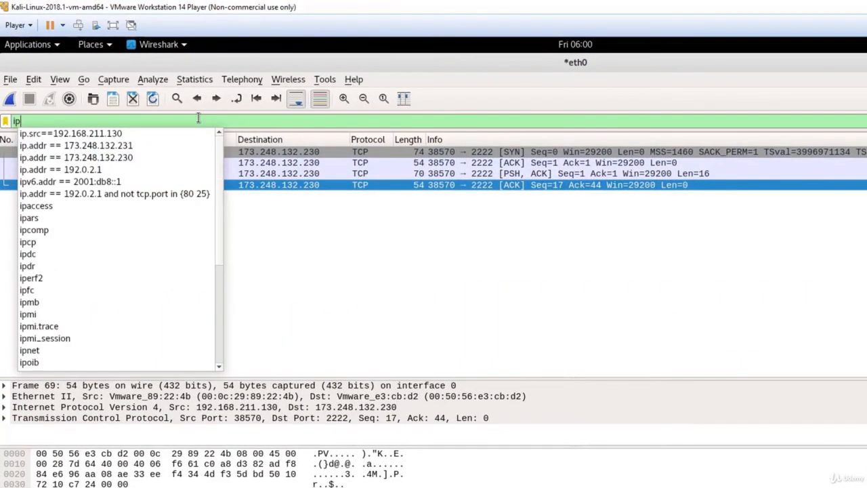
text(.dst==173)
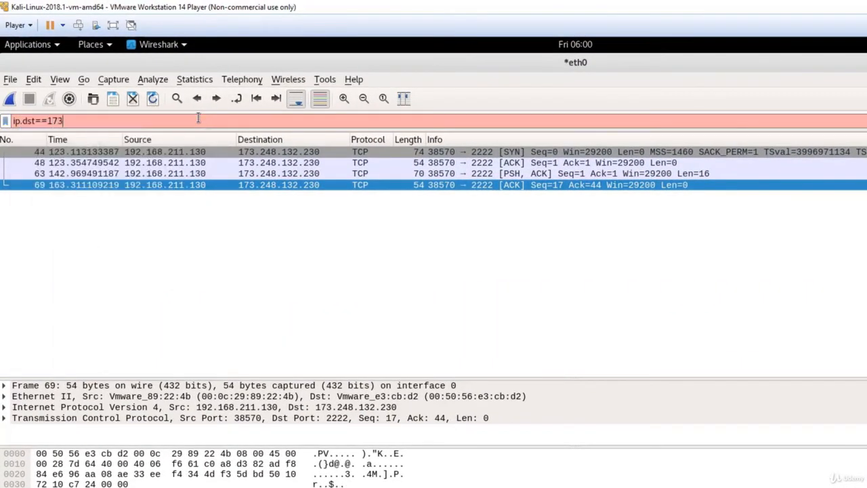
text(.248.132)
text(.230)
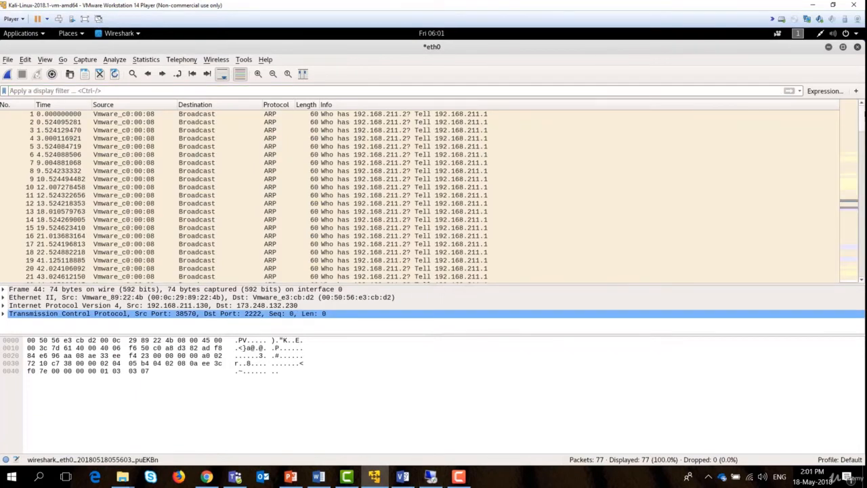
mouse_move(863, 114)
mouse_down()
mouse_move(863, 250)
mouse_move(863, 108)
mouse_up()
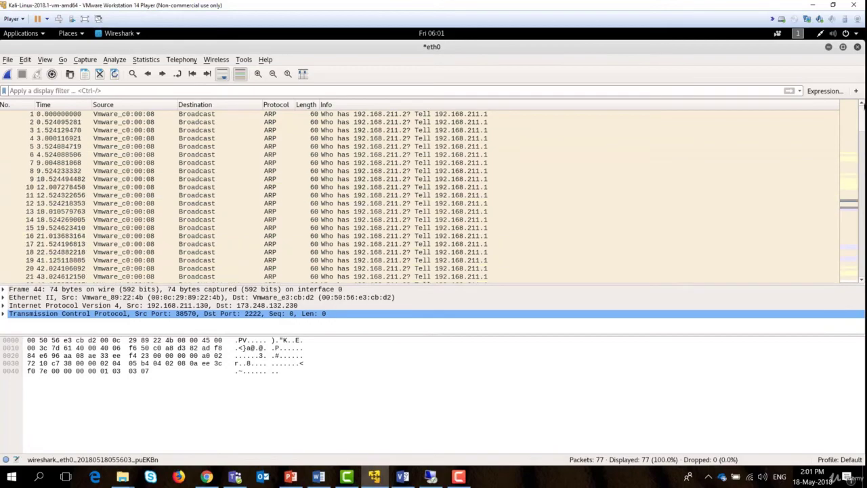
Step: Filter the display to tcp and inspect the SYN-ACK and ACK handshake packets
click(531, 90)
text(tcp)
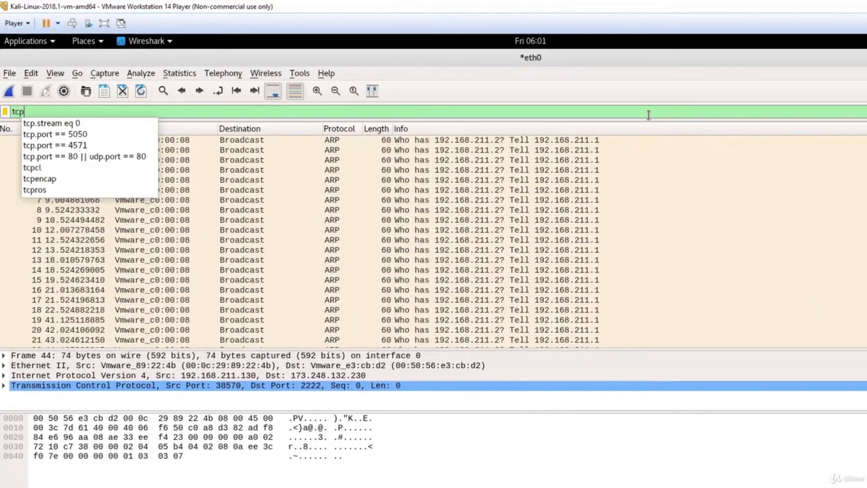
key(Return)
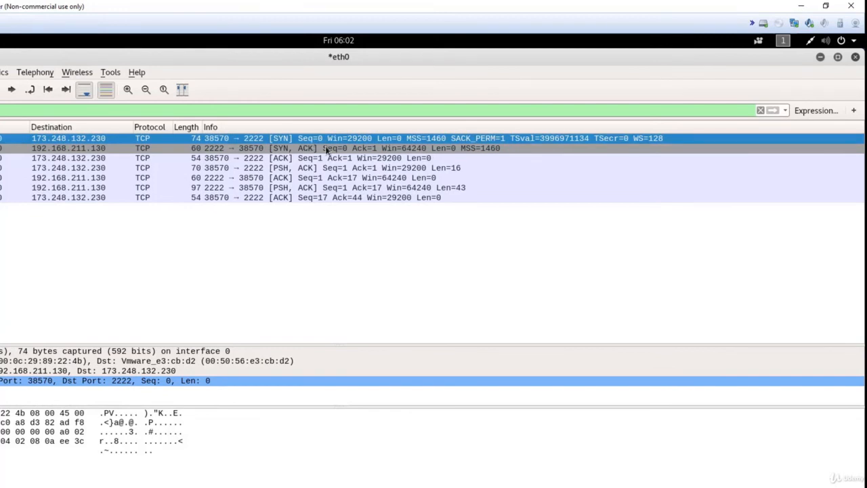
click(326, 152)
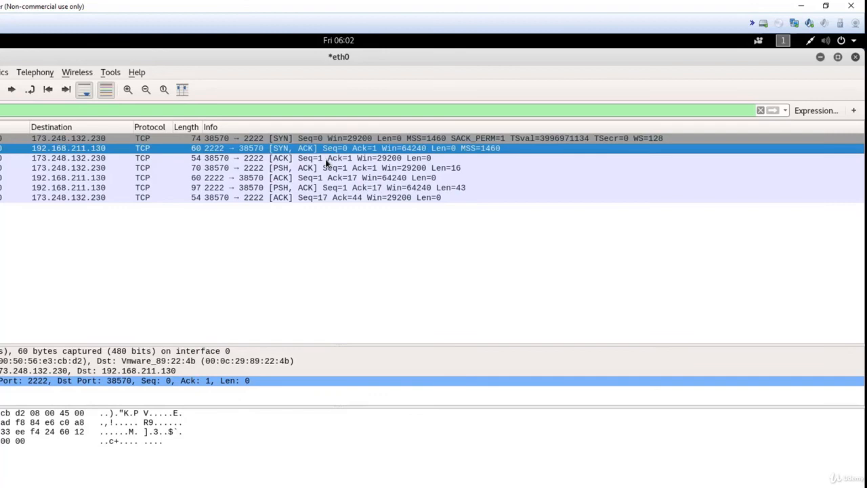
click(325, 161)
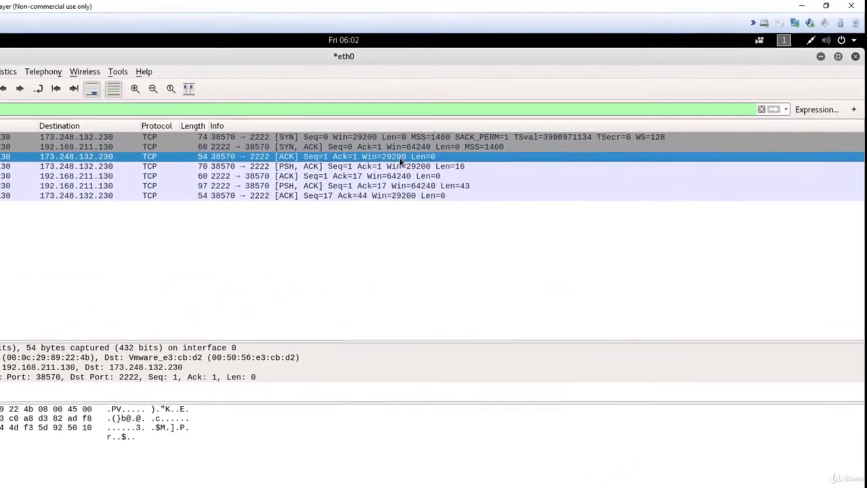
Step: Follow the TCP stream of the ACK packet to read both chat messages
right_click(483, 130)
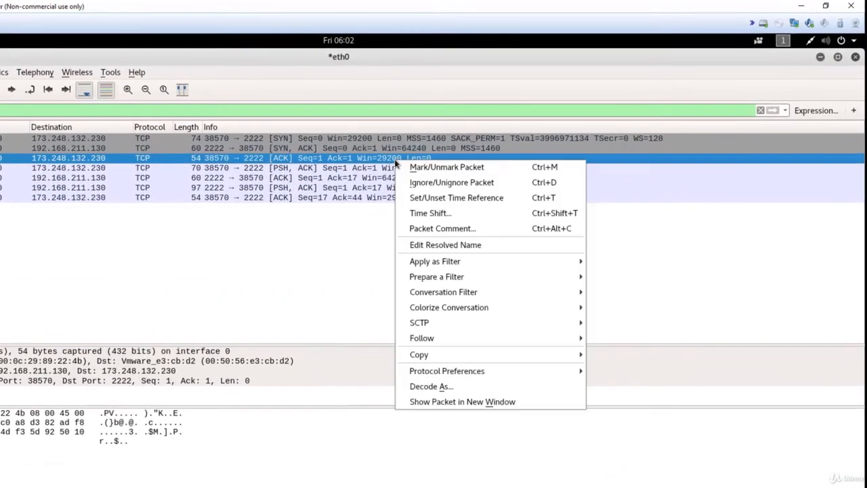
mouse_move(422, 338)
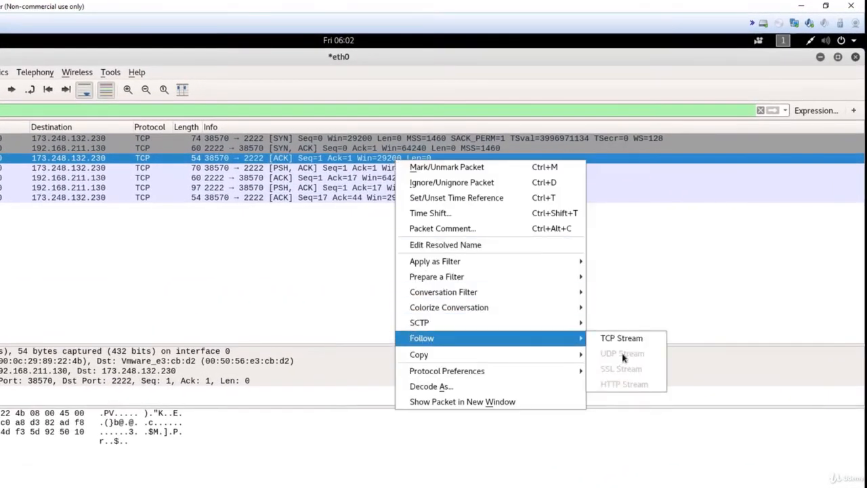
click(621, 338)
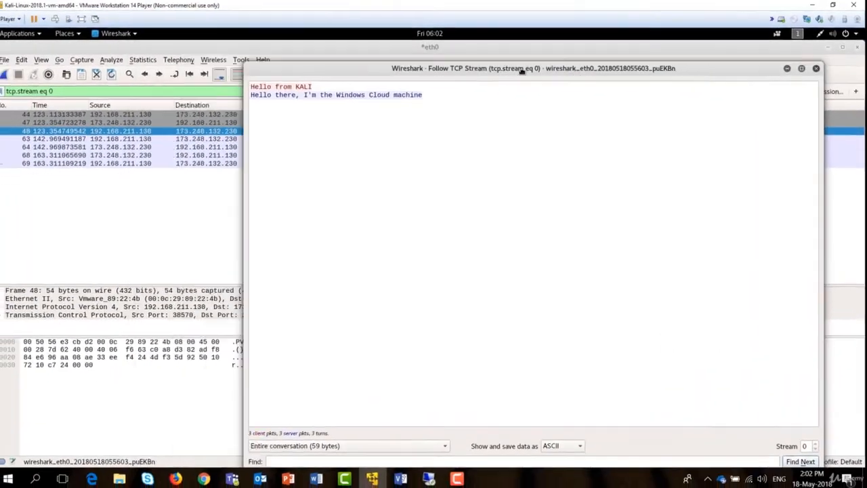
drag(549, 61, 579, 54)
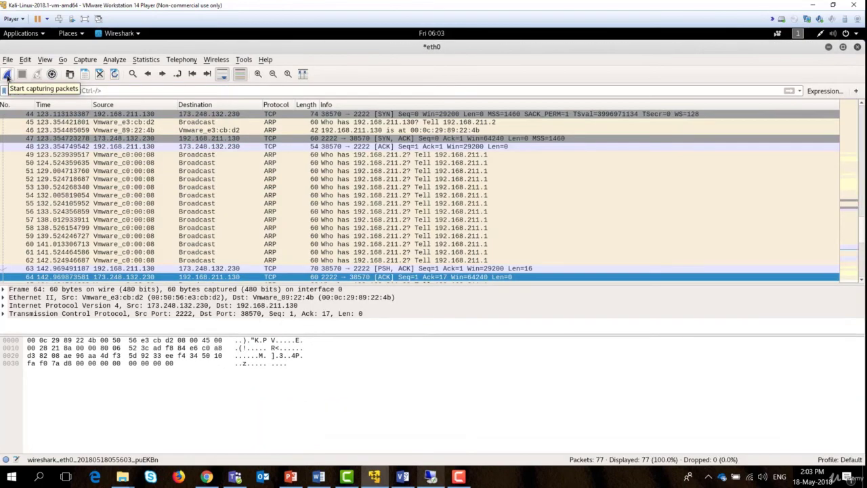
Step: Start a new capture without saving, then end the netcat chat with Ctrl+C
click(7, 74)
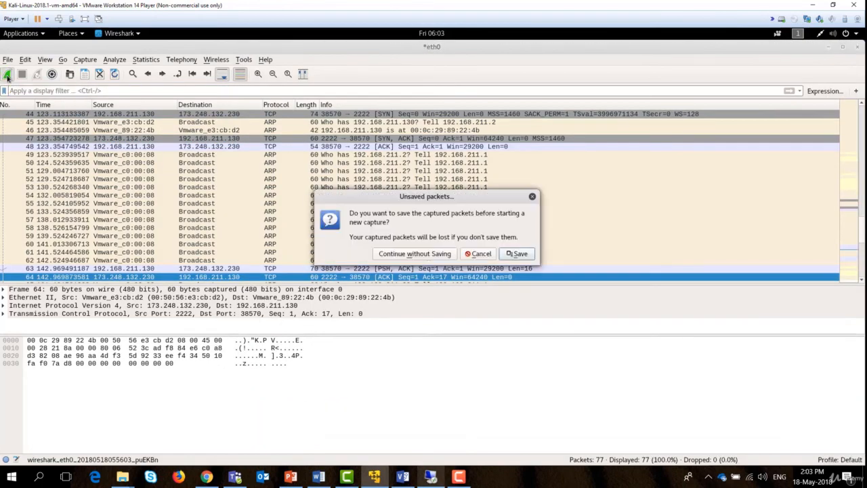
click(418, 256)
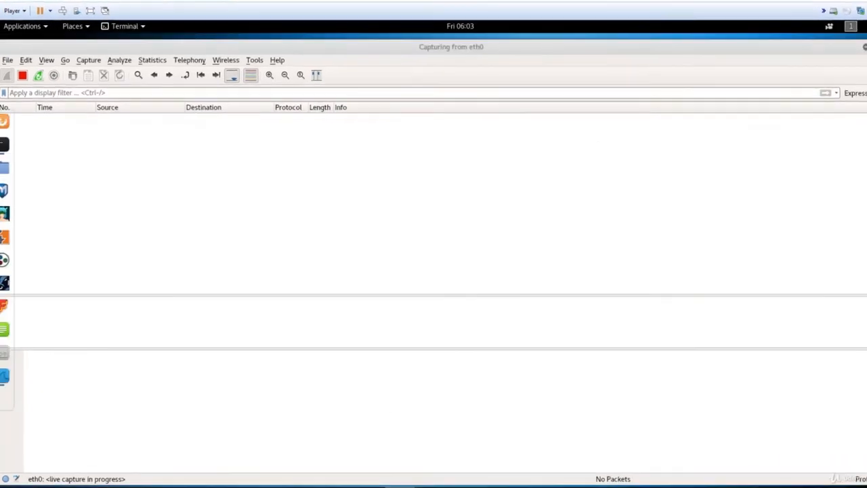
key(ctrl+c)
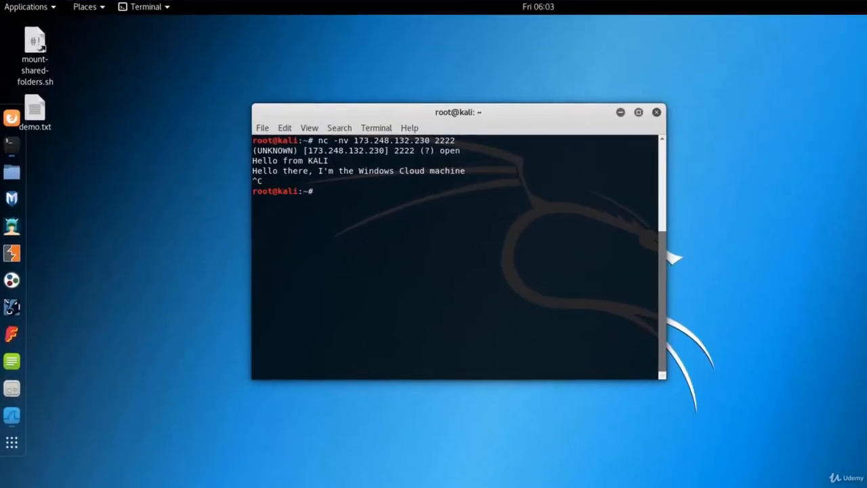
click(12, 414)
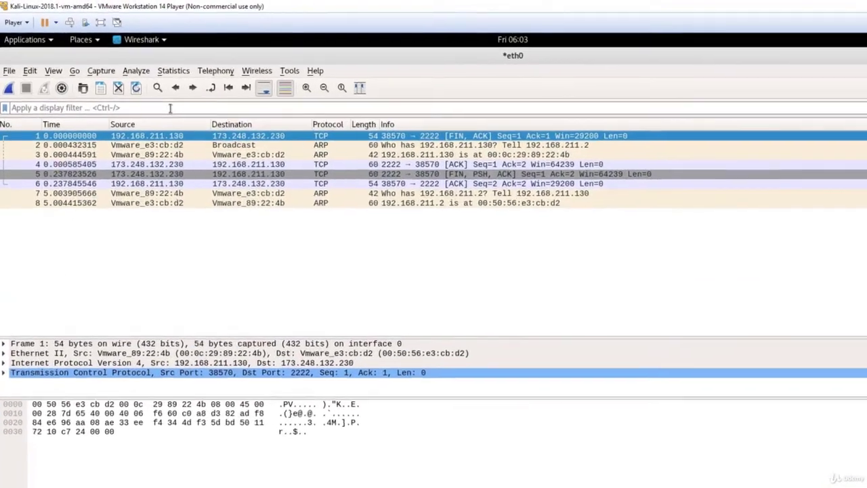
Step: Filter the new capture to tcp and select the first FIN, ACK teardown packet
click(174, 90)
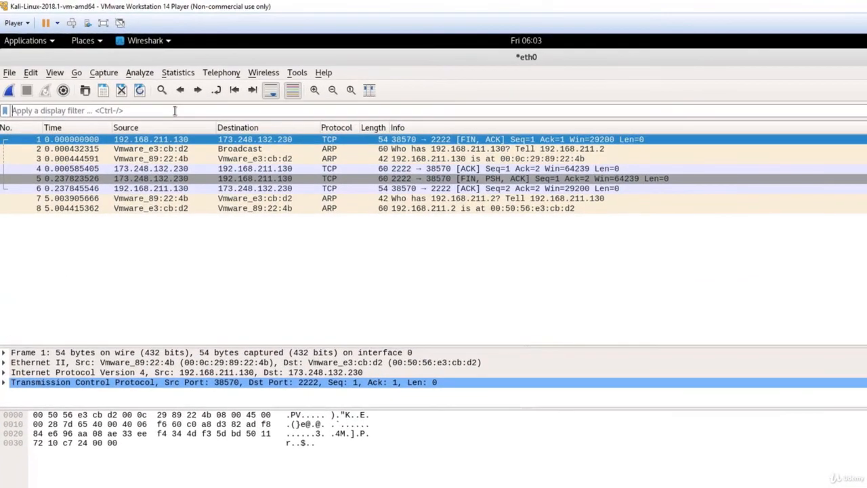
text(tcp)
key(Return)
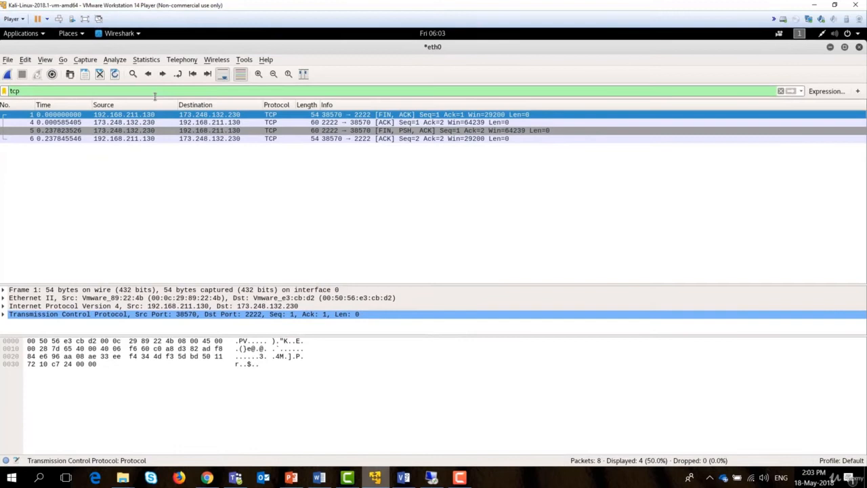
click(203, 116)
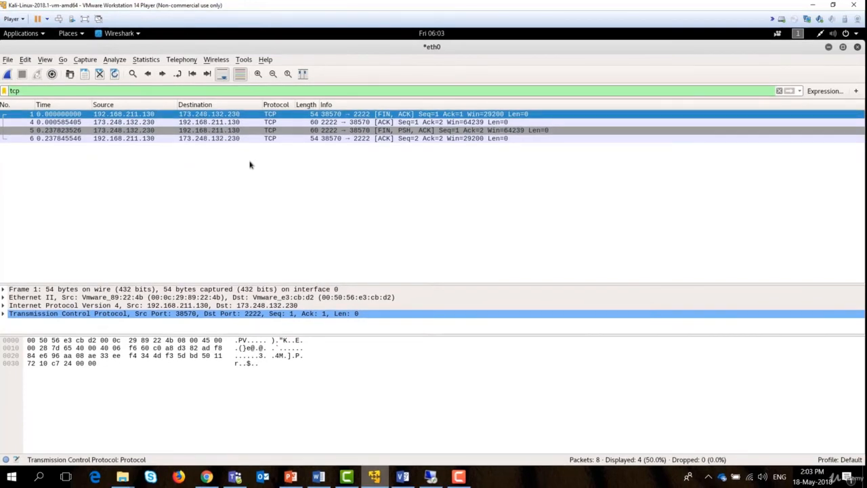